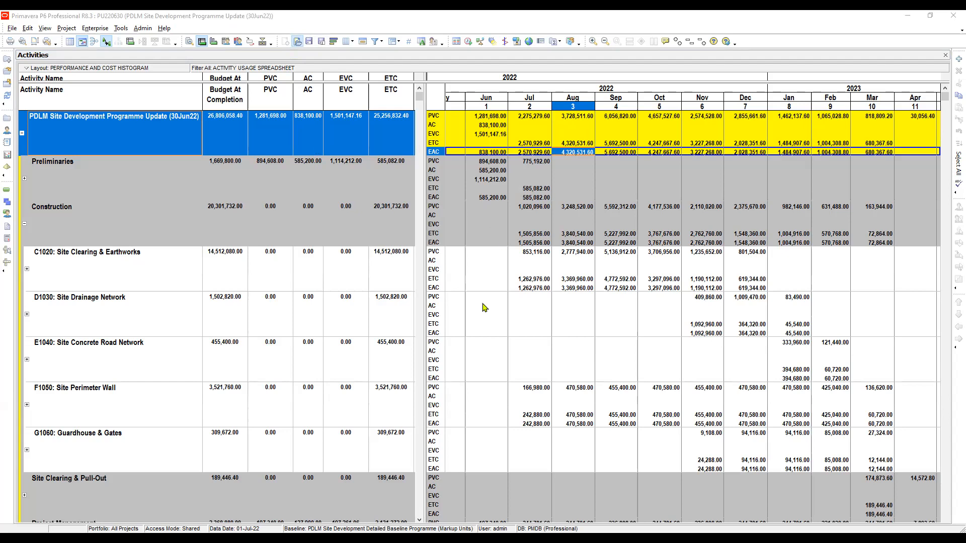
Step: Apply the project's ACTIVITY USAGE PROFILE layout and close the layout list
click(490, 261)
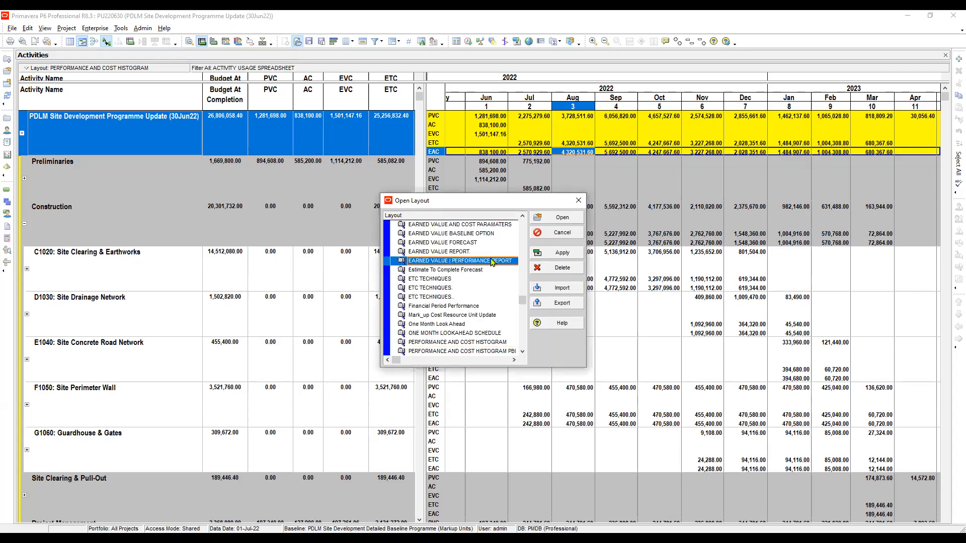
scroll(492, 262, up, 10)
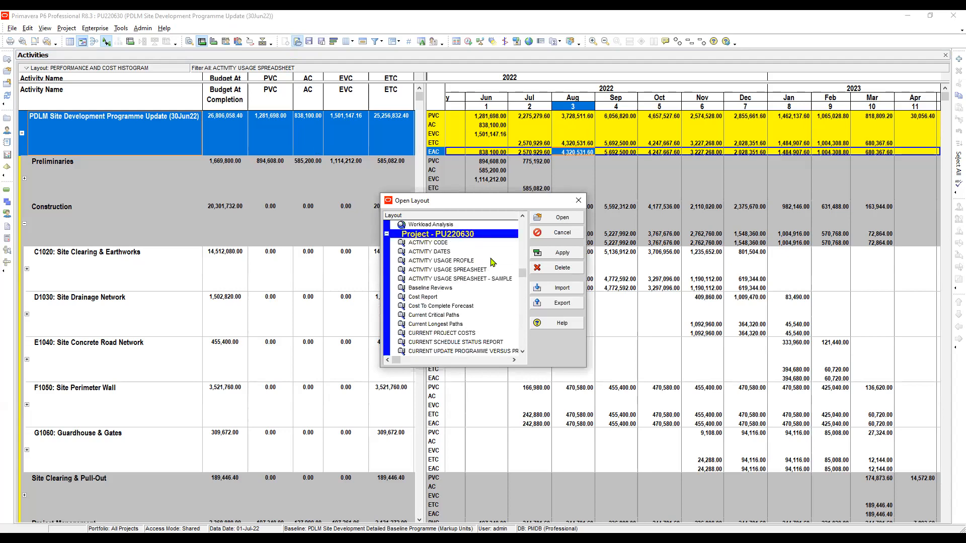
click(492, 262)
click(447, 253)
click(457, 262)
click(455, 272)
click(456, 262)
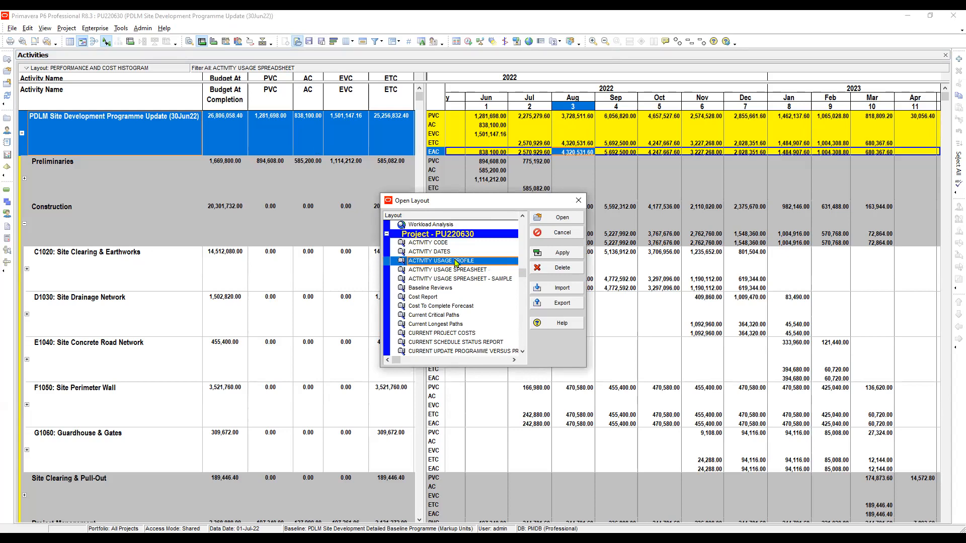
click(563, 255)
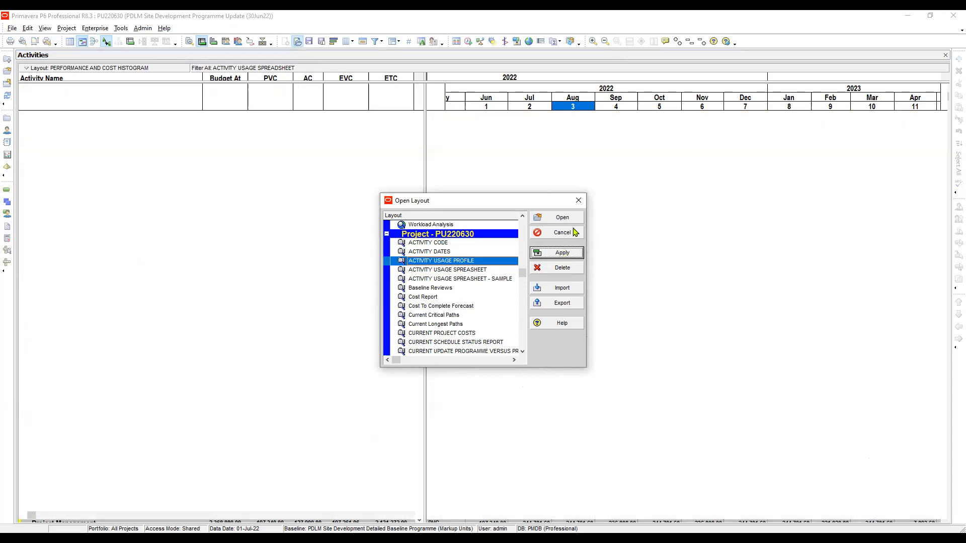
click(579, 202)
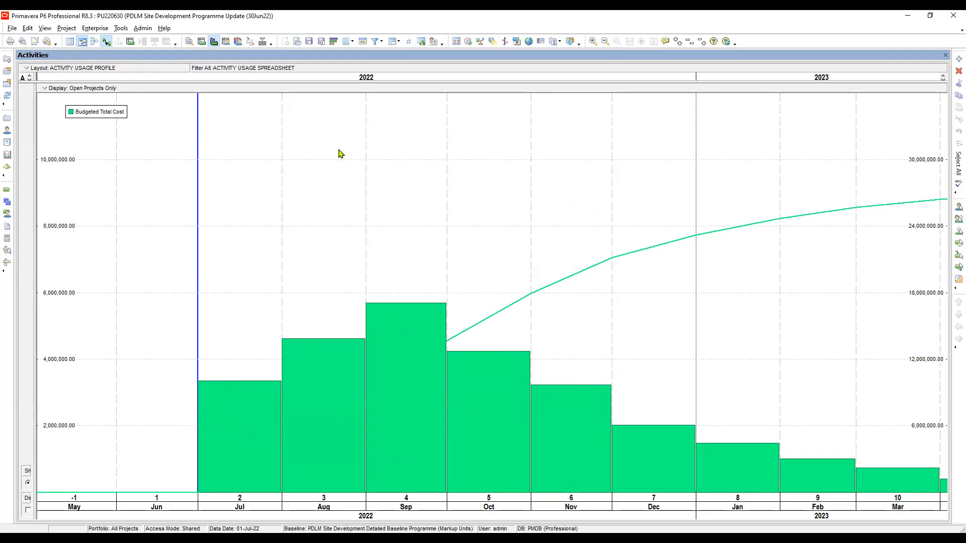
Step: Save the layout under the new name PERFORMANCE AND COST PROFILE, available to the current project
click(322, 43)
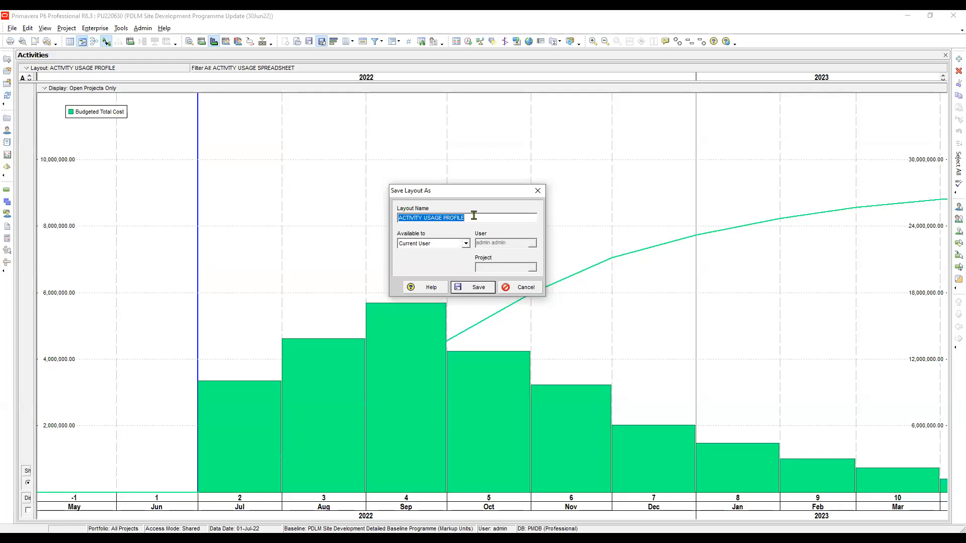
text(per)
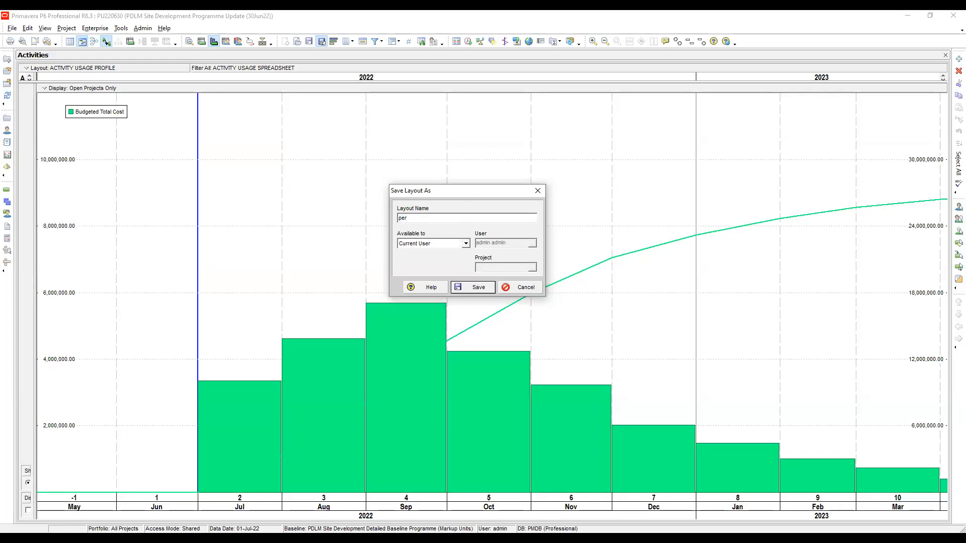
key(BackSpace)
key(BackSpace)
text(PERFORMANCE AND COST PROFILE)
click(463, 244)
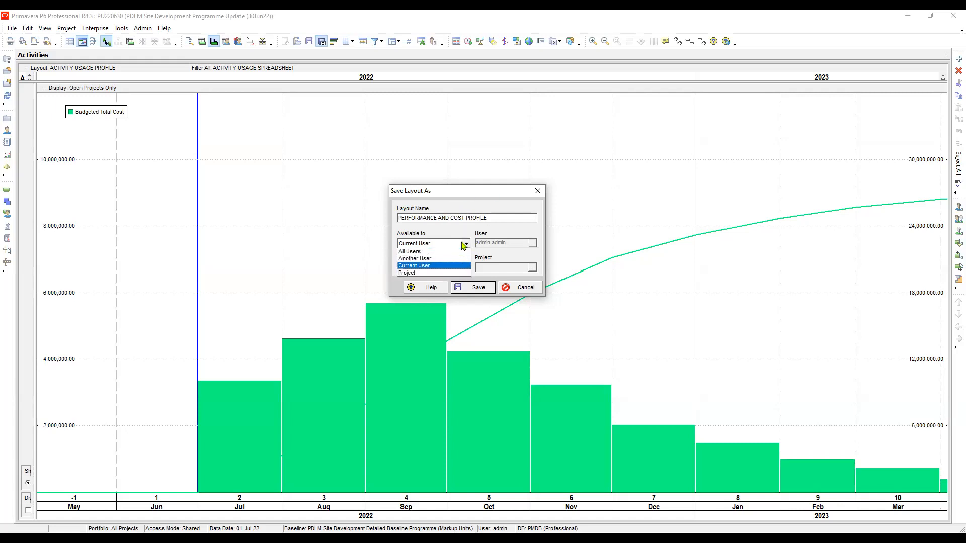
click(420, 275)
click(476, 290)
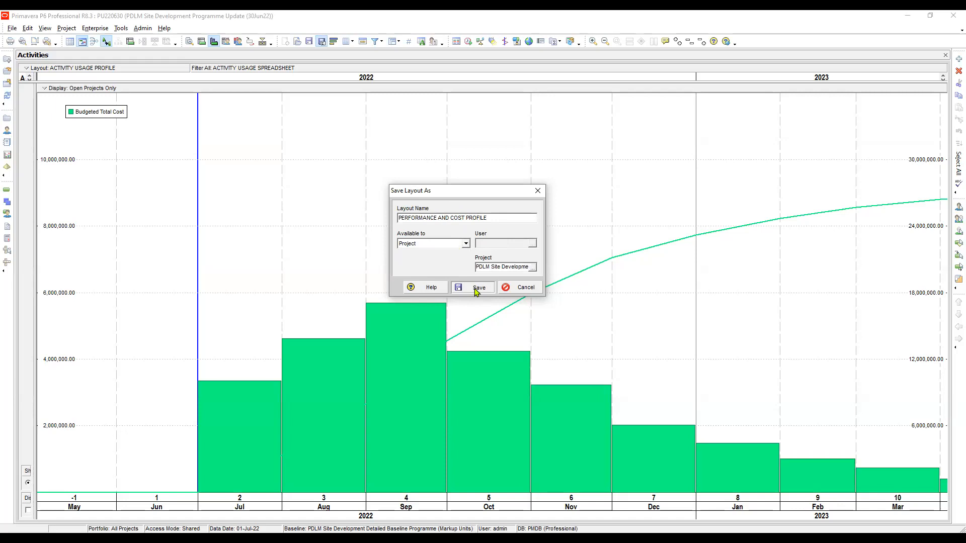
click(475, 290)
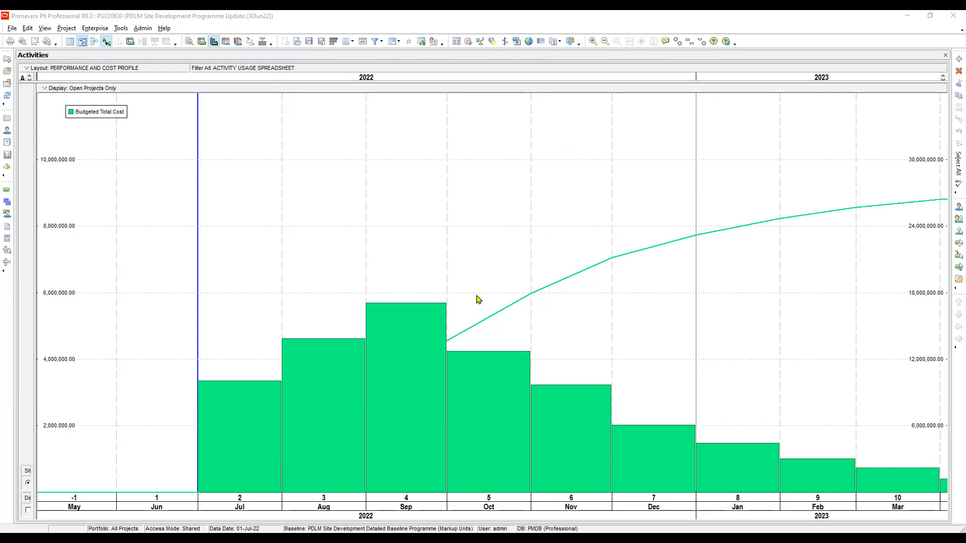
Step: Shift the profile's timescale so it starts at June 2022, and open the Activity Usage Profile Options
click(519, 177)
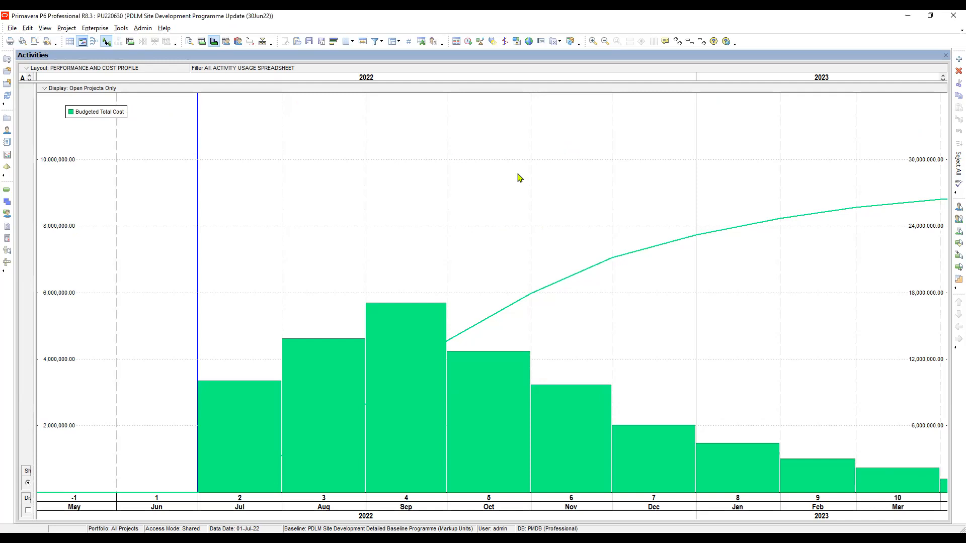
right_click(519, 178)
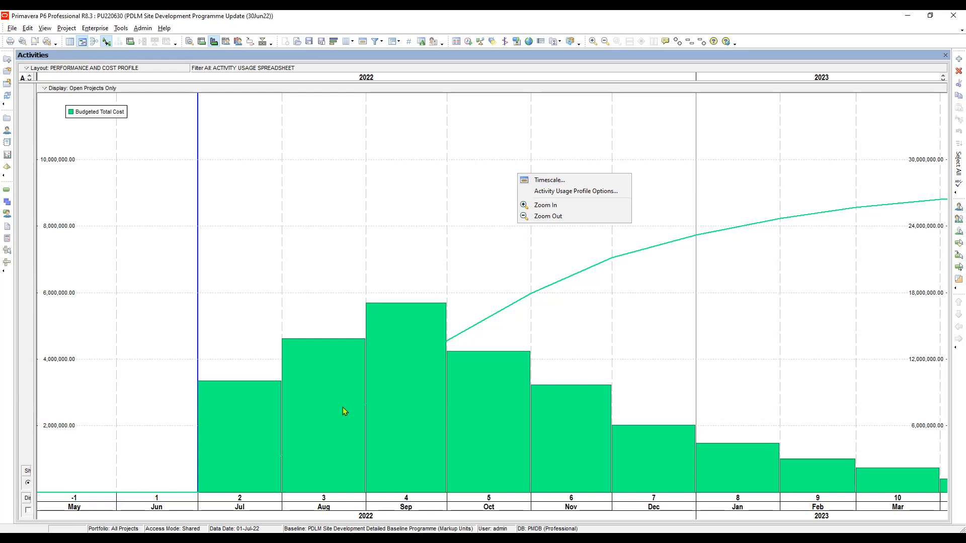
click(585, 132)
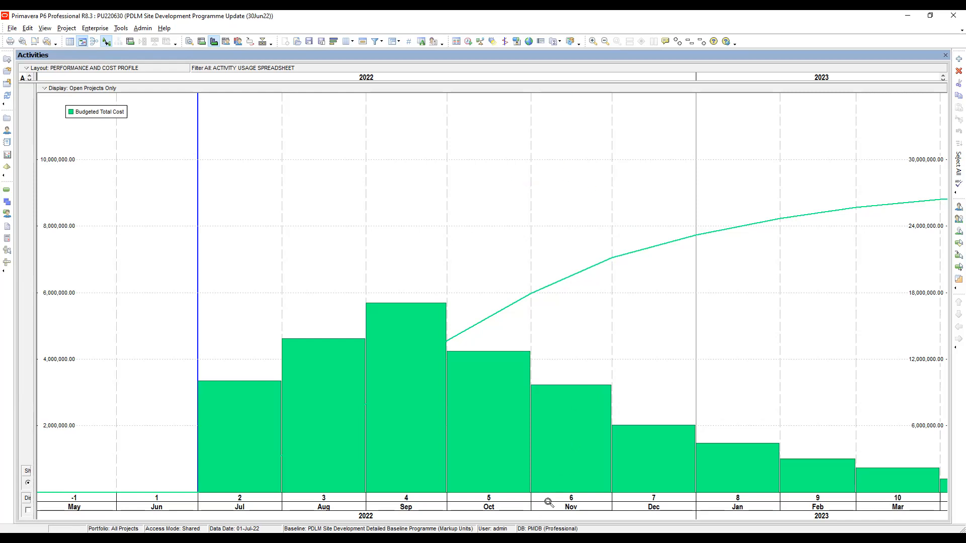
drag(556, 516, 480, 516)
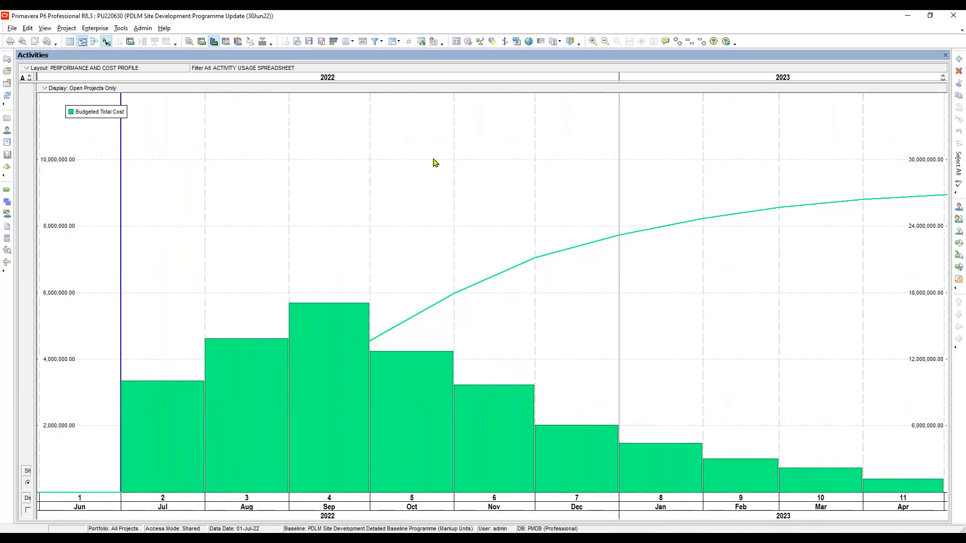
right_click(435, 138)
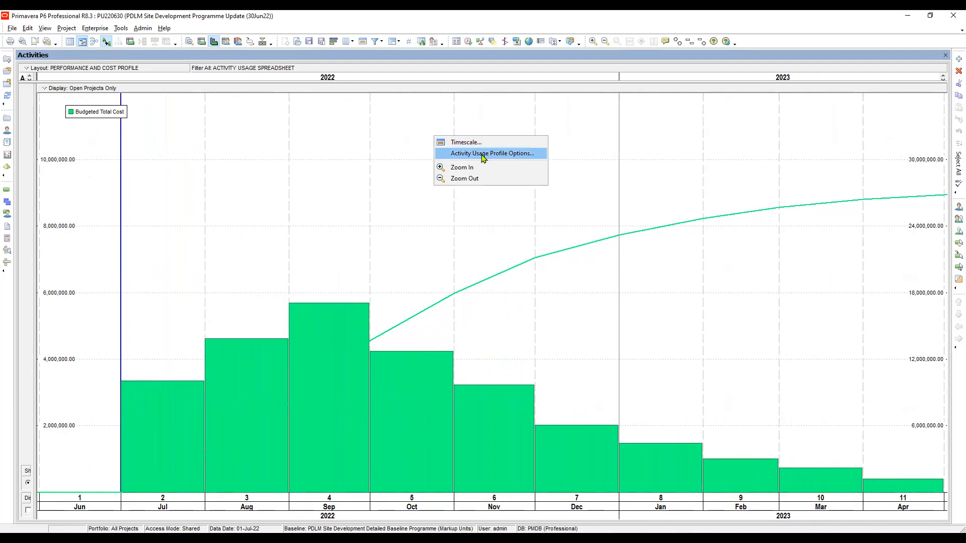
click(481, 153)
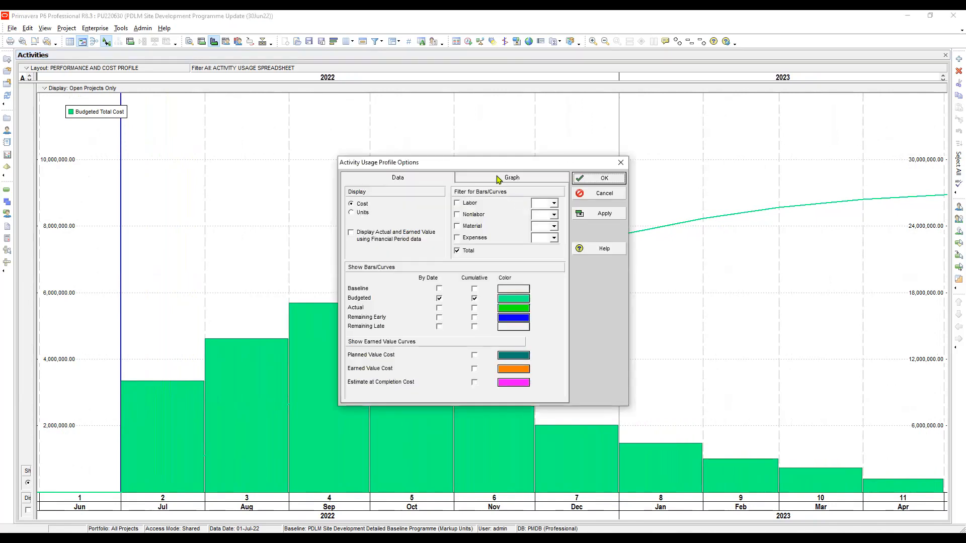
drag(479, 161, 524, 140)
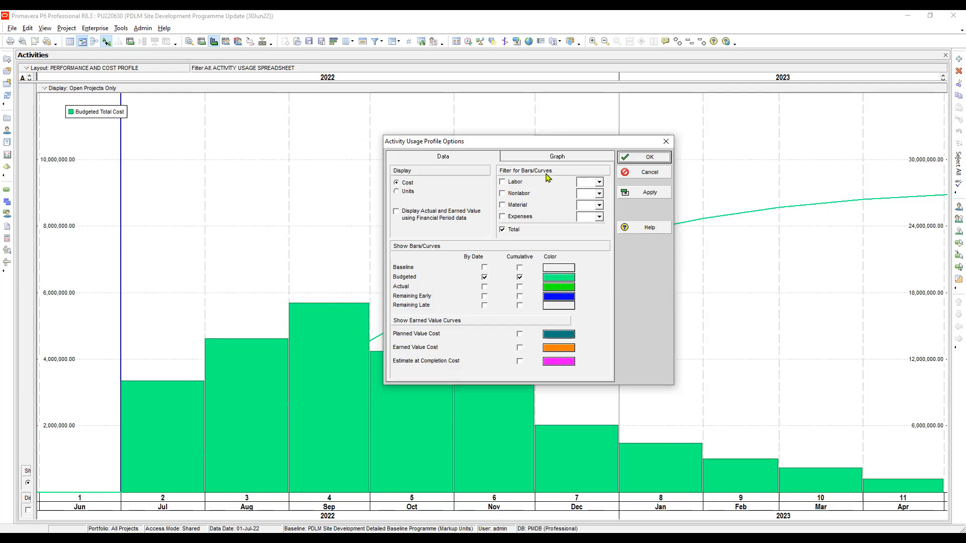
Step: Filter the cost bars and curves by Labor, Nonlabor, Material and Expenses, and apply the settings to the profile
click(502, 182)
click(509, 196)
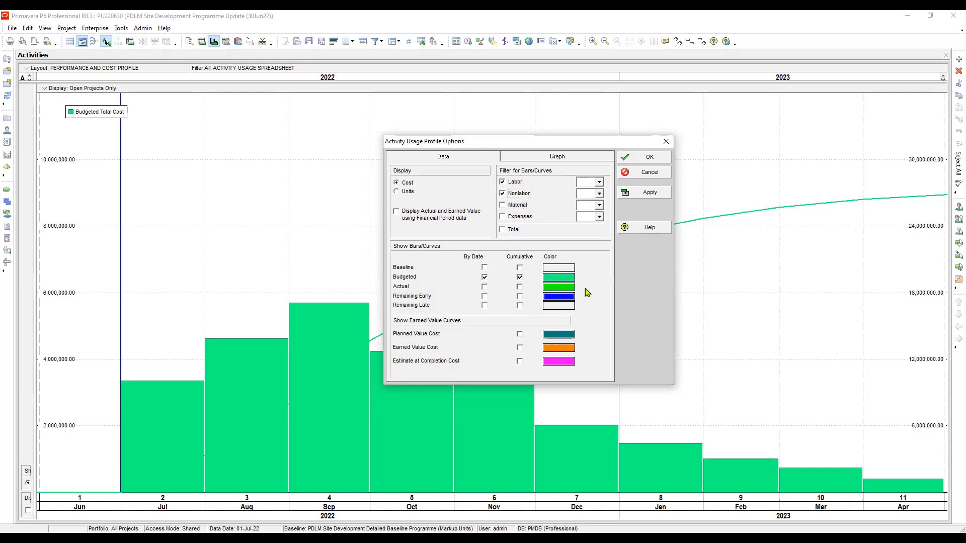
click(504, 205)
click(502, 217)
click(654, 197)
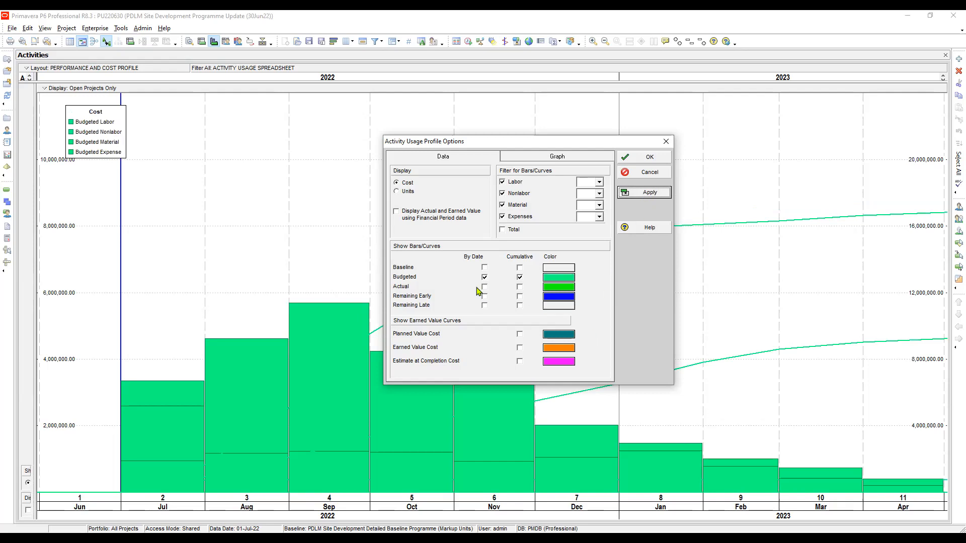
Step: Set the profile display to Cost and filter its bars and curves by Total only
click(503, 230)
click(399, 192)
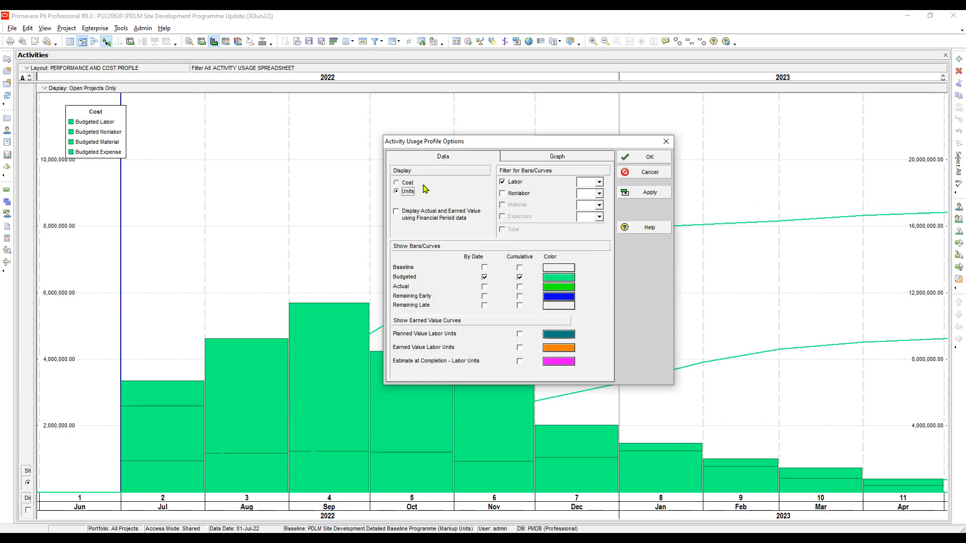
click(397, 183)
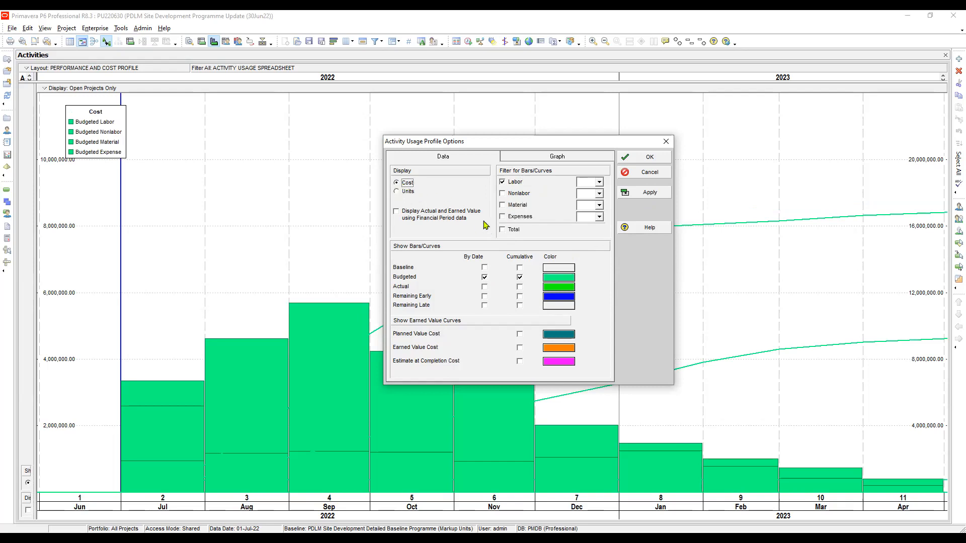
click(510, 183)
click(513, 230)
Step: Turn off the Budgeted bars and curve, and show Baseline and Actual both by date and cumulatively
click(485, 278)
click(520, 278)
click(485, 268)
click(484, 287)
click(520, 287)
Step: Color the Baseline bars and curve black and the Actual ones blue
click(557, 267)
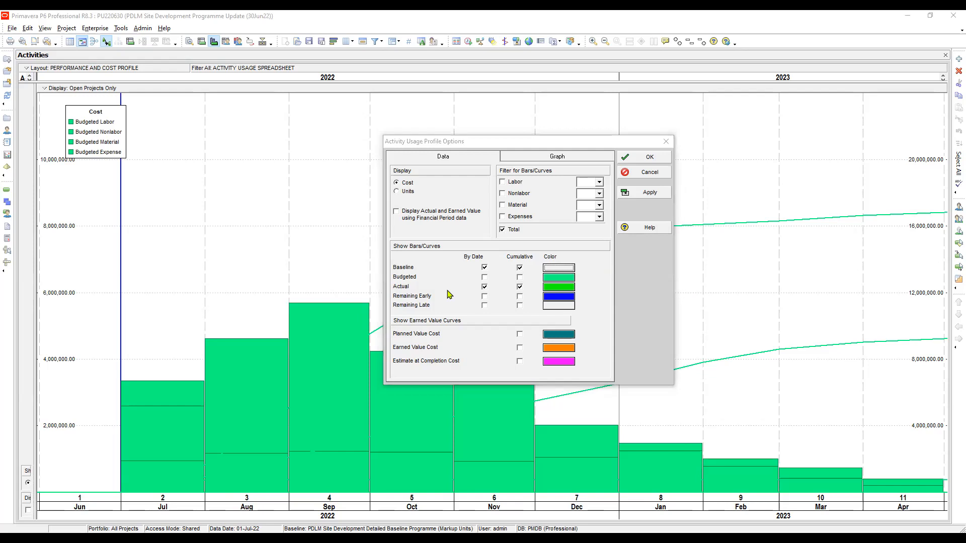
click(487, 281)
click(444, 300)
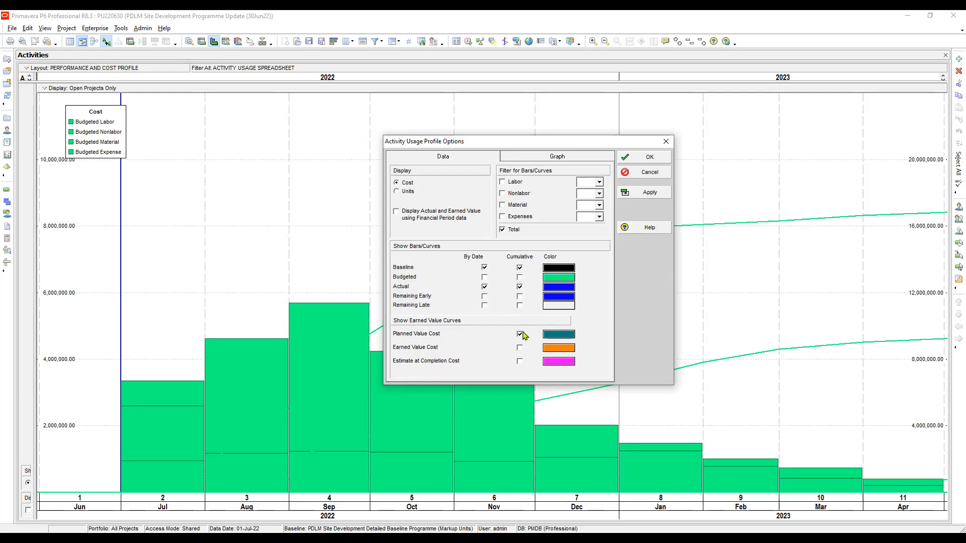
Step: Color the Planned Value Cost curve black, and show the Earned Value Cost and Estimate at Completion Cost curves
click(563, 335)
click(564, 336)
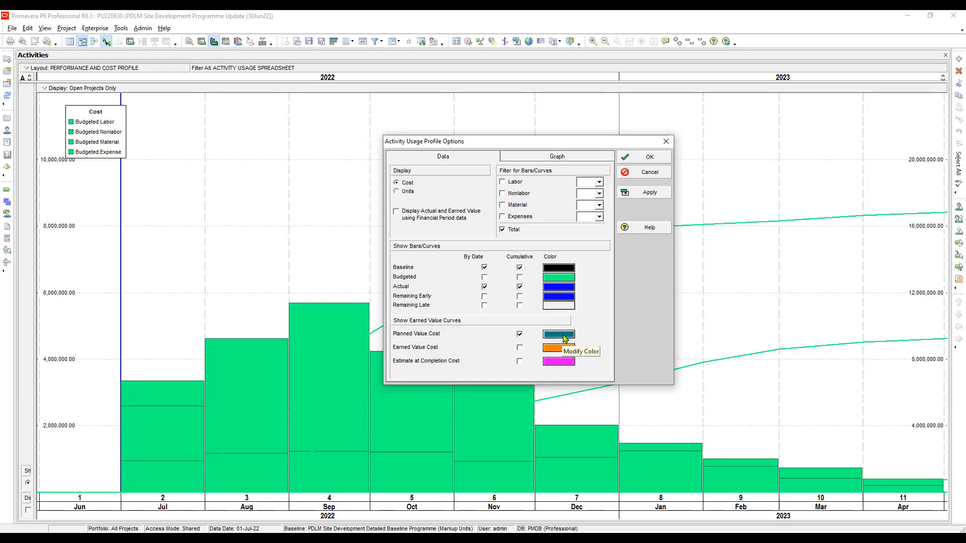
click(450, 295)
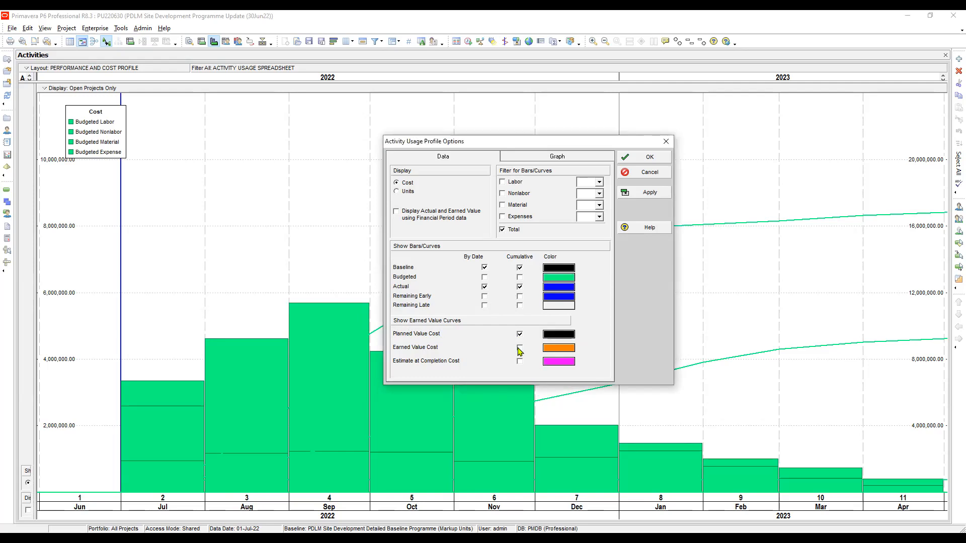
click(519, 348)
click(520, 361)
click(520, 347)
click(520, 347)
Step: Show Remaining Early and Remaining Late bars by date, color Remaining Early olive, and apply the settings to the profile
click(485, 298)
click(481, 271)
click(485, 306)
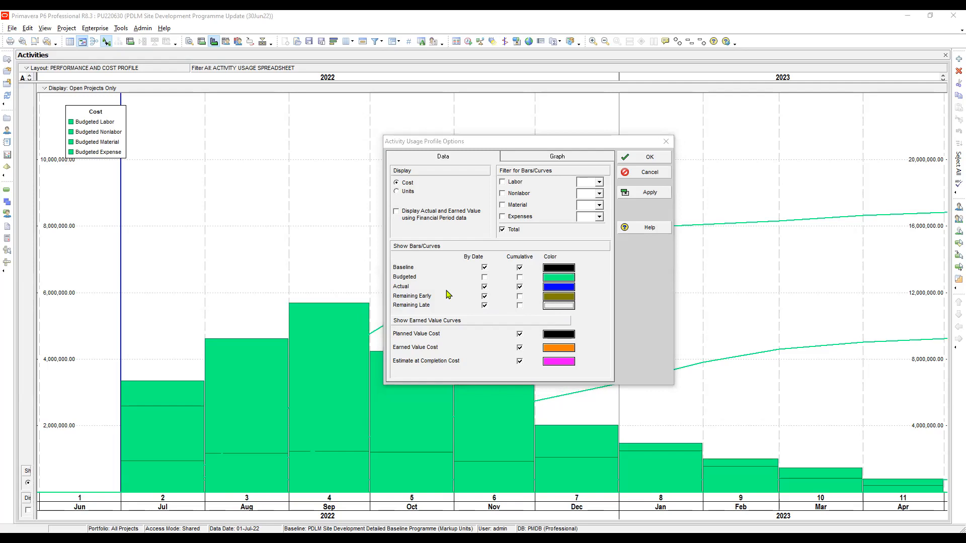
click(652, 193)
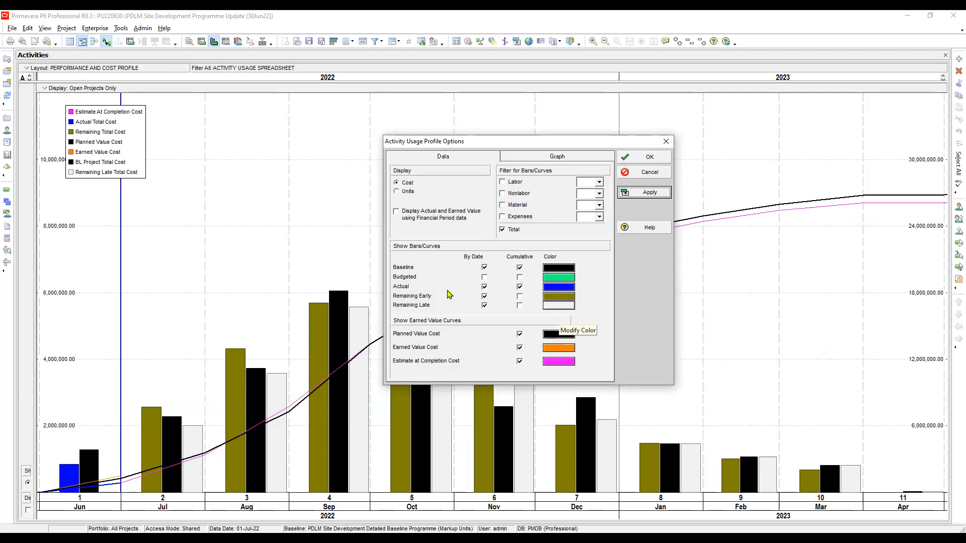
Step: Color Remaining Late olive, turn off its by-date bars, and apply the settings to the profile
click(559, 305)
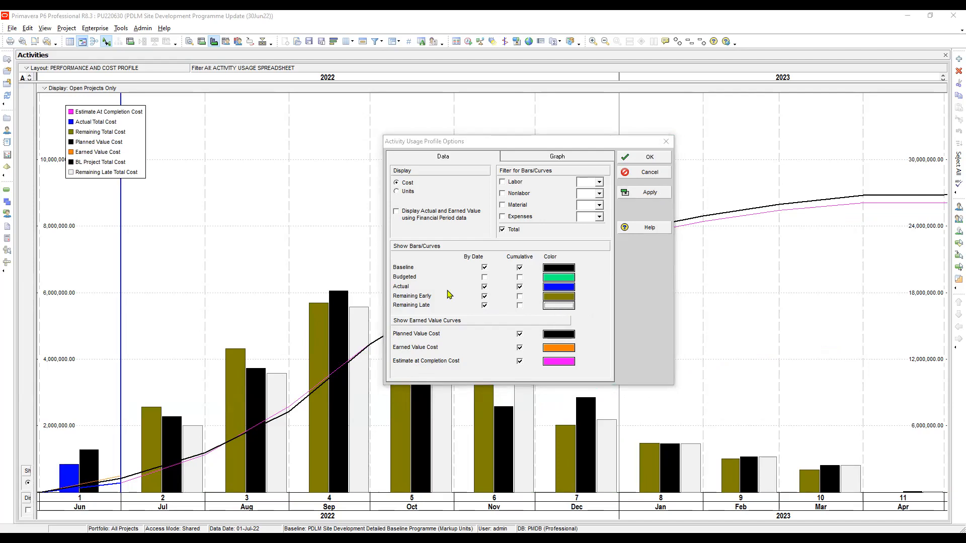
click(491, 307)
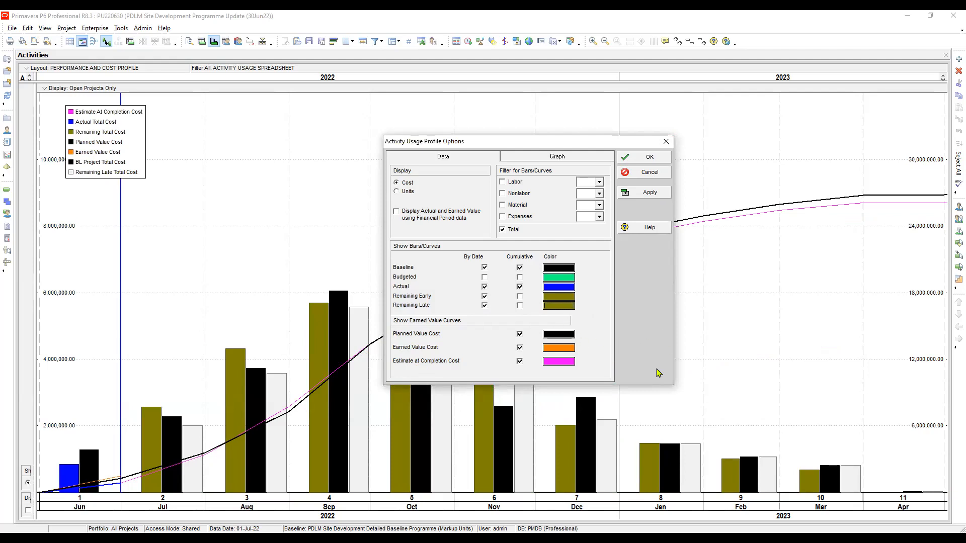
click(485, 307)
click(656, 192)
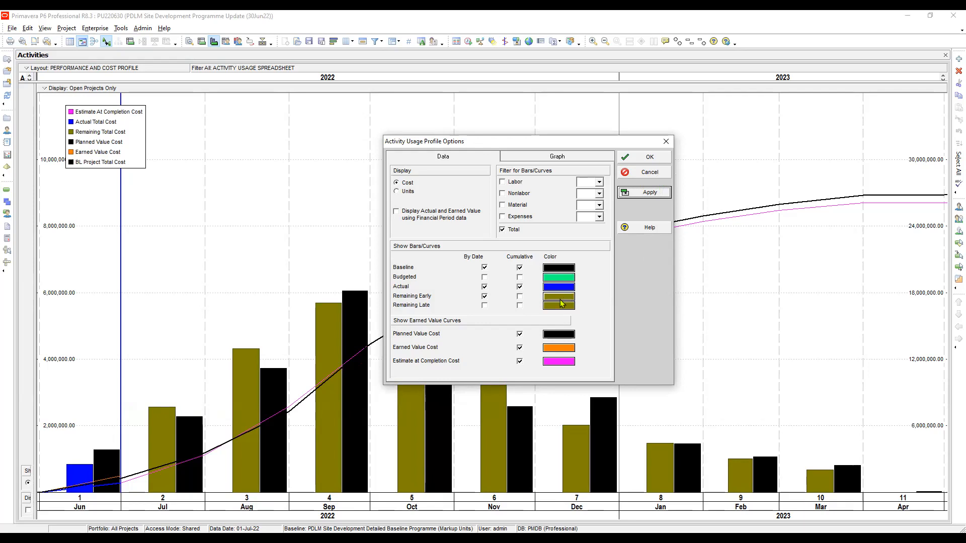
Step: Turn the Remaining Late by-date bars back on, color Remaining Early green, and apply the settings
click(484, 305)
click(555, 300)
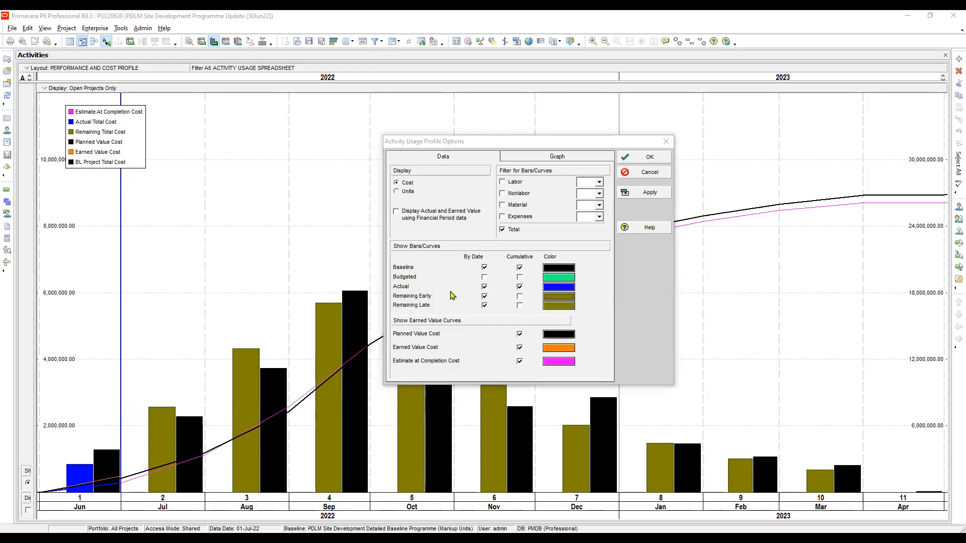
click(649, 192)
click(566, 291)
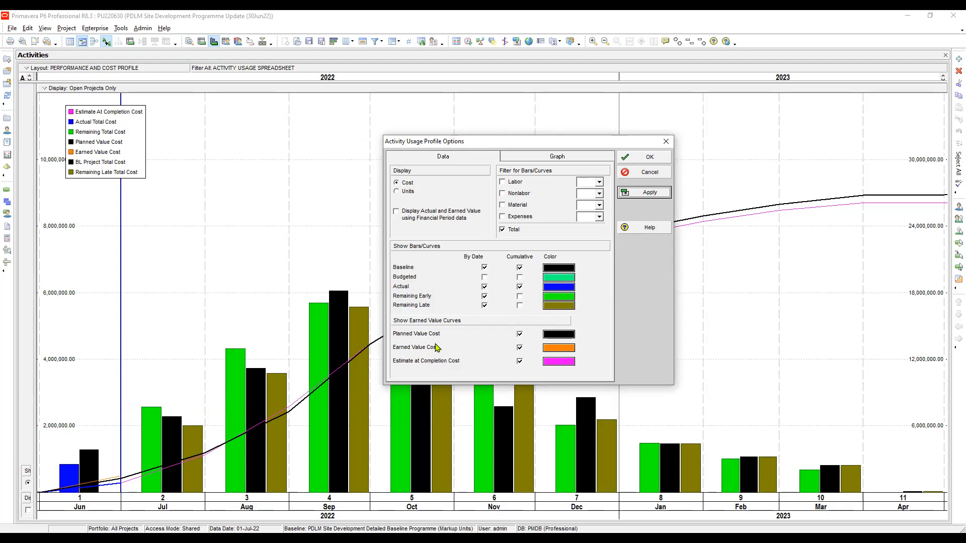
Step: Turn on the cumulative curves for Remaining Early and Remaining Late
drag(552, 142, 697, 293)
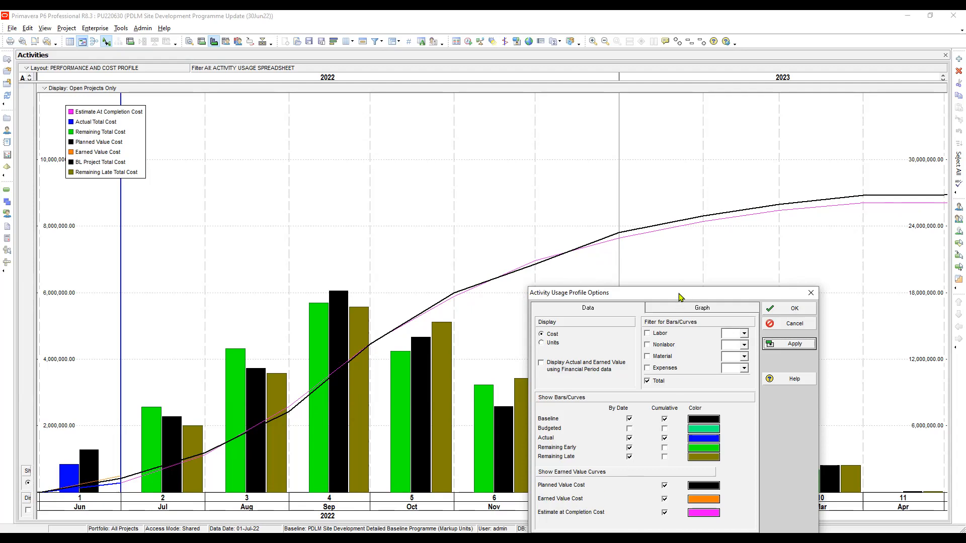
drag(679, 297, 669, 123)
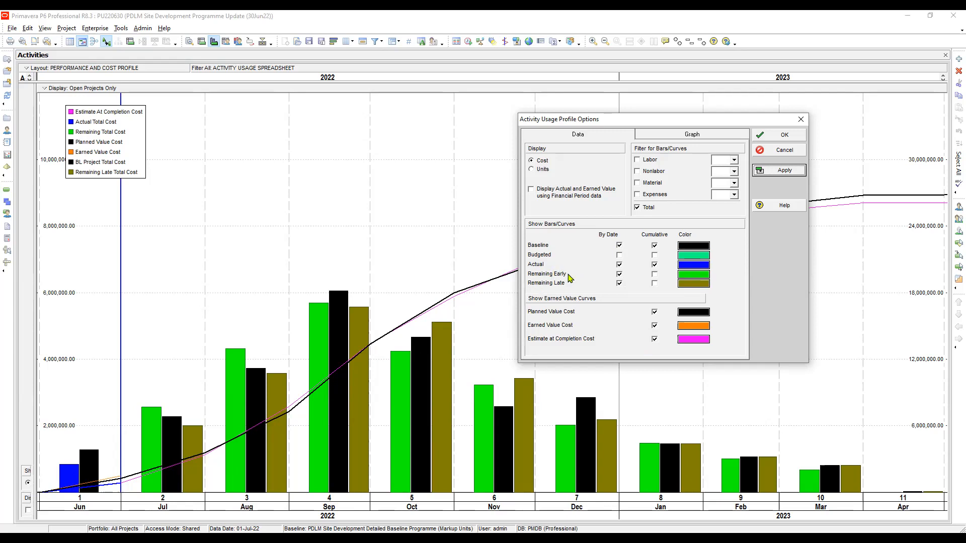
click(656, 276)
click(655, 284)
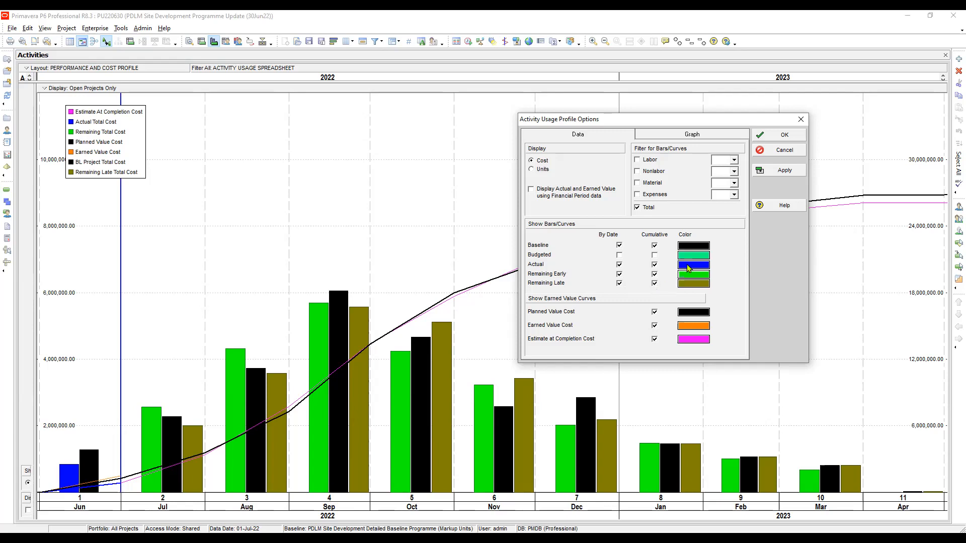
Step: Turn off the cumulative curves for Remaining Early and Remaining Late, and apply the settings to the profile
click(788, 174)
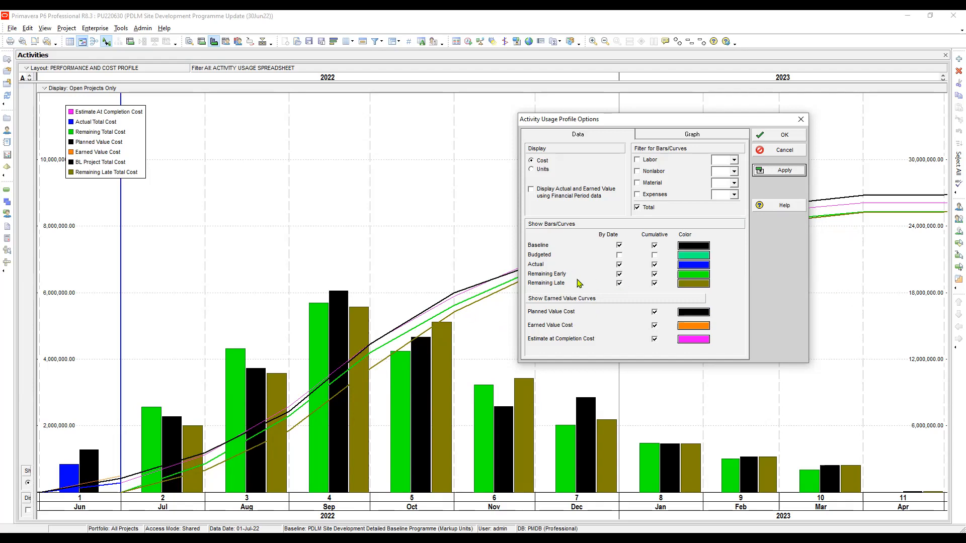
click(655, 274)
click(654, 284)
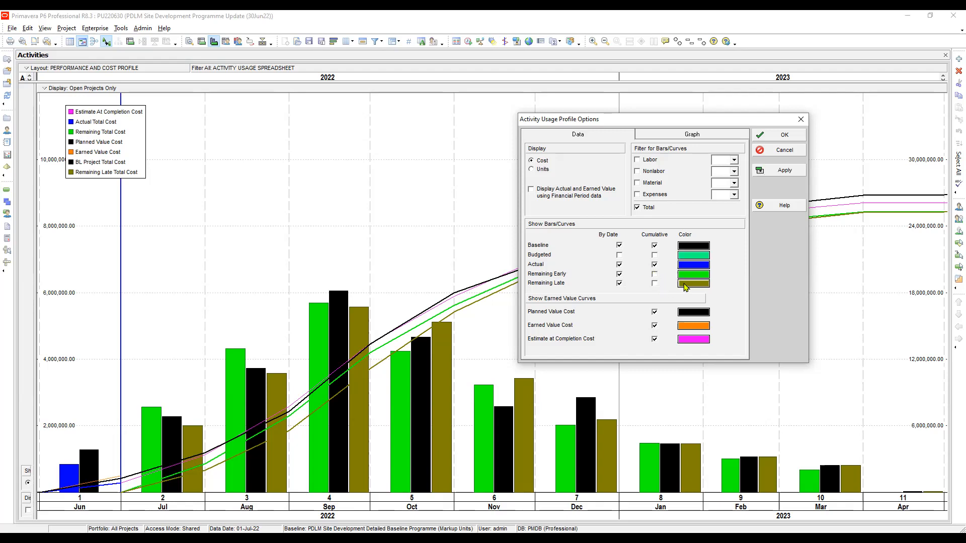
click(782, 172)
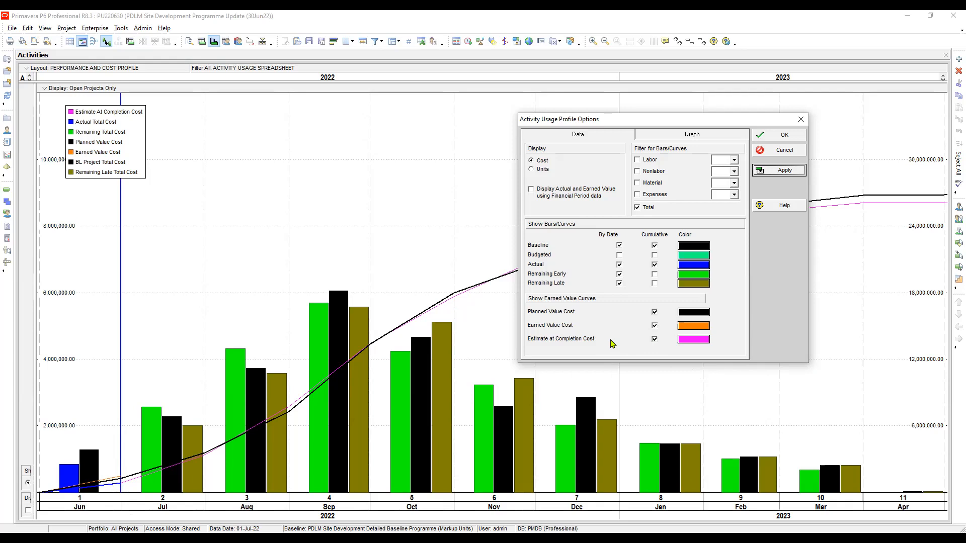
Step: Set the profile's horizontal graph lines to Solid and accept the profile options
click(691, 137)
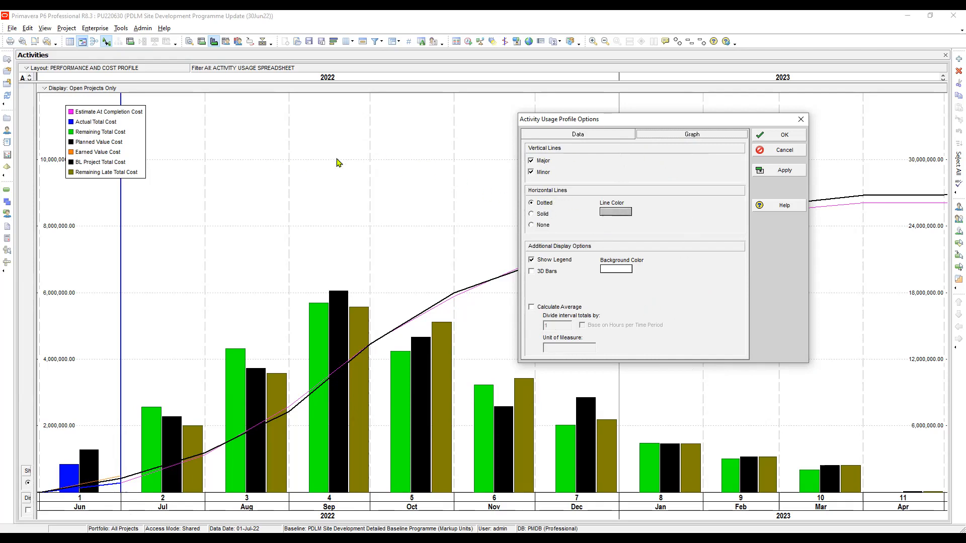
click(537, 215)
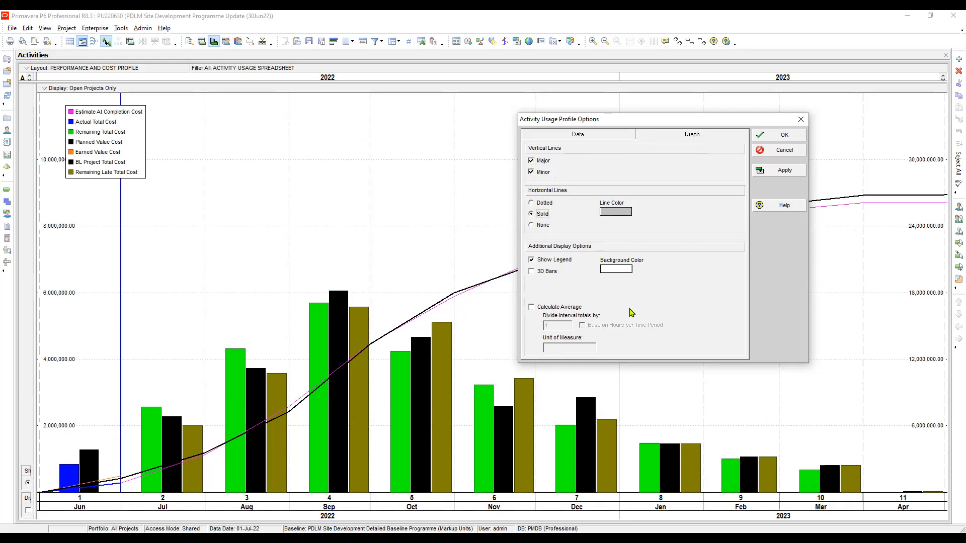
click(780, 137)
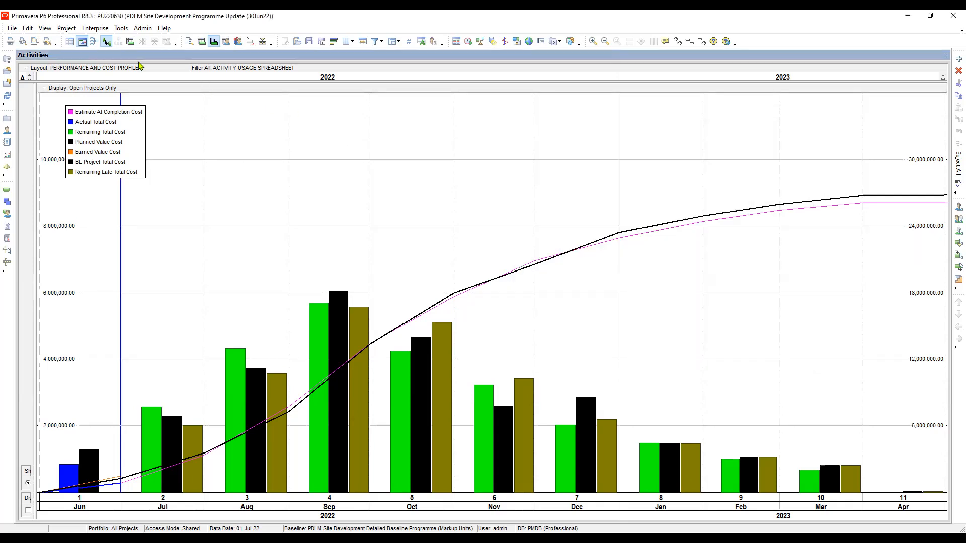
Step: Open the print preview of the profile and choose PS - Earliest Project Start as the date setting
click(24, 43)
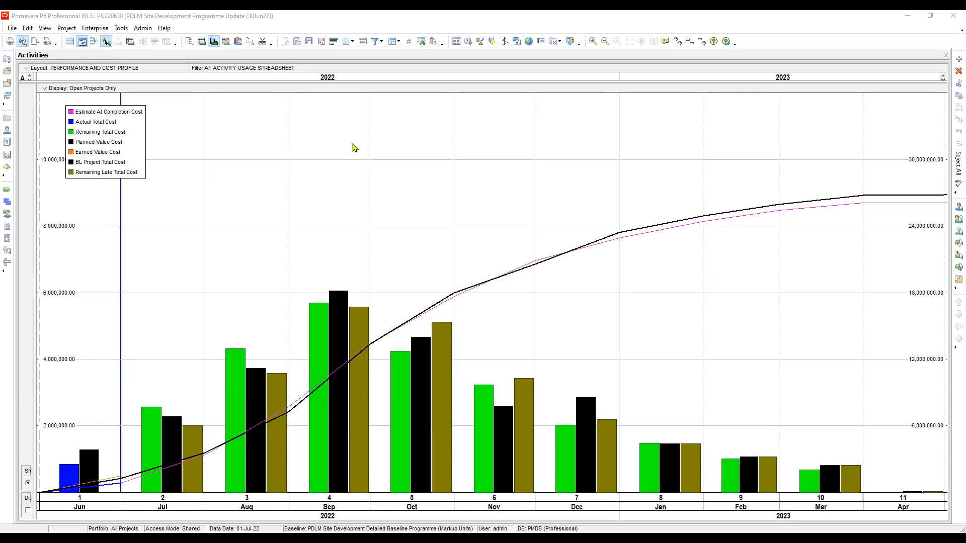
click(462, 209)
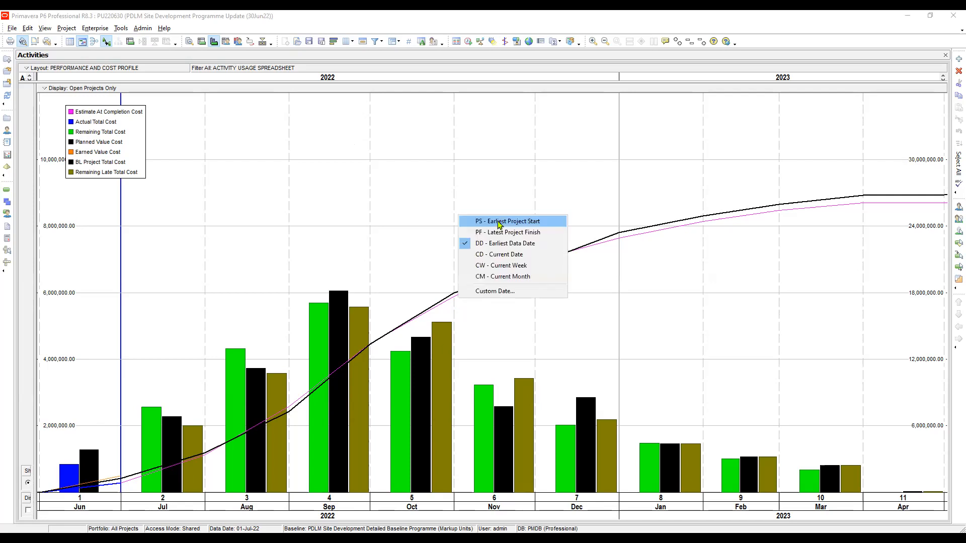
click(494, 223)
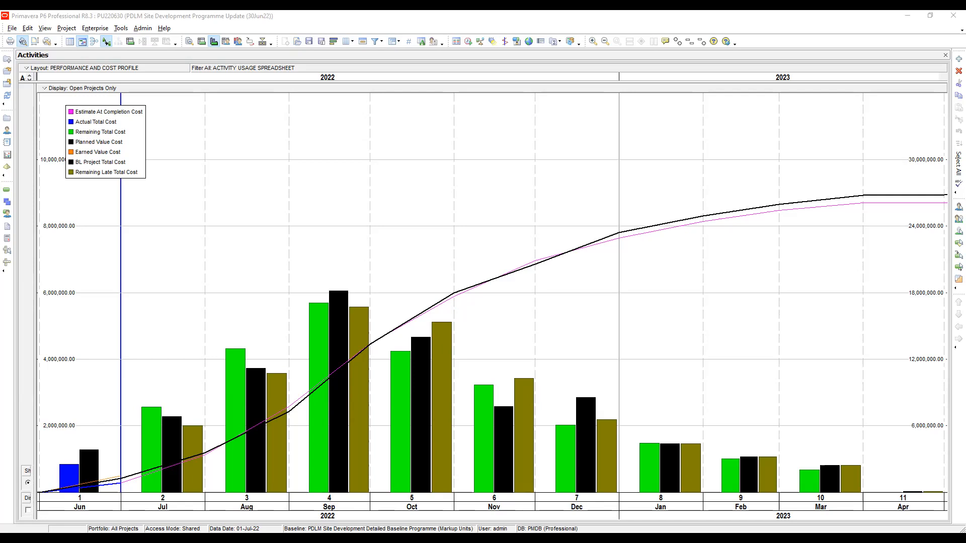
key(Return)
click(344, 200)
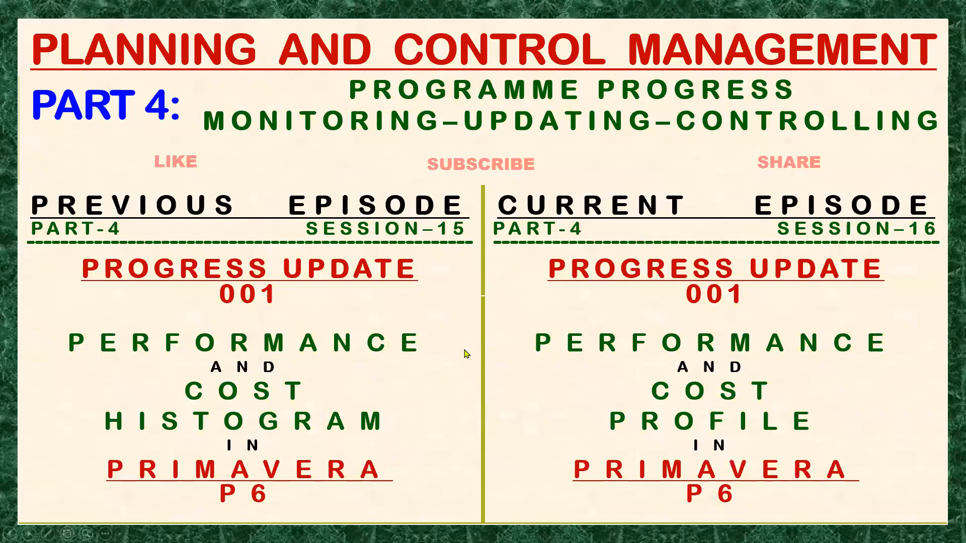
click(537, 409)
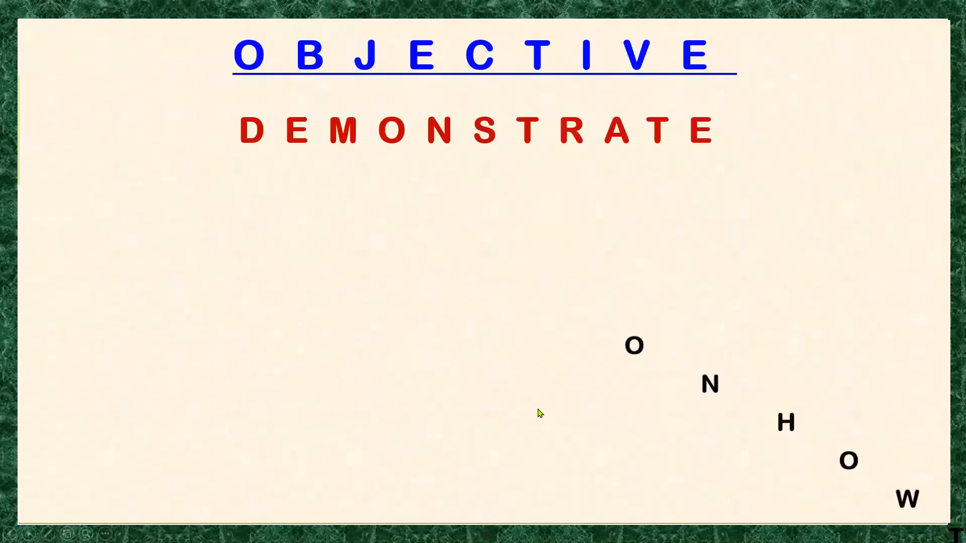
click(549, 403)
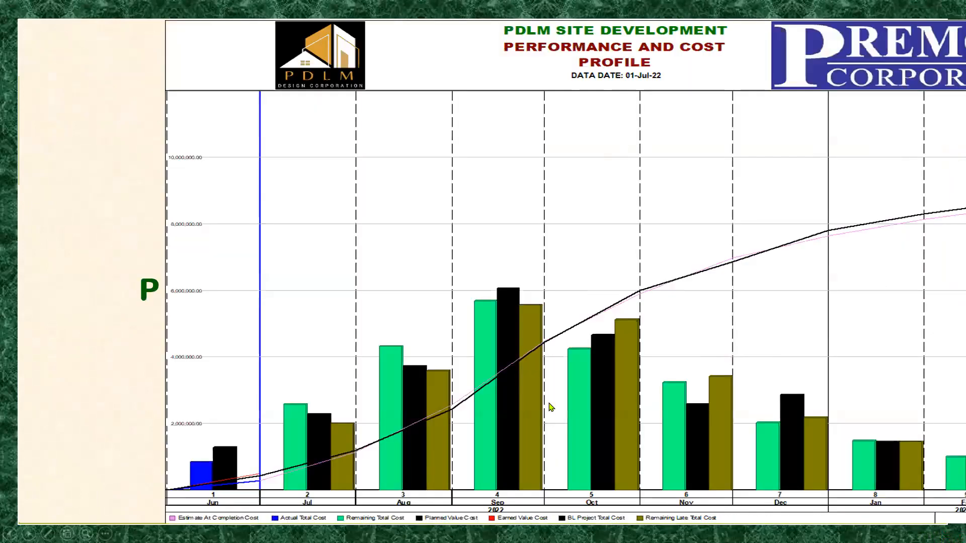